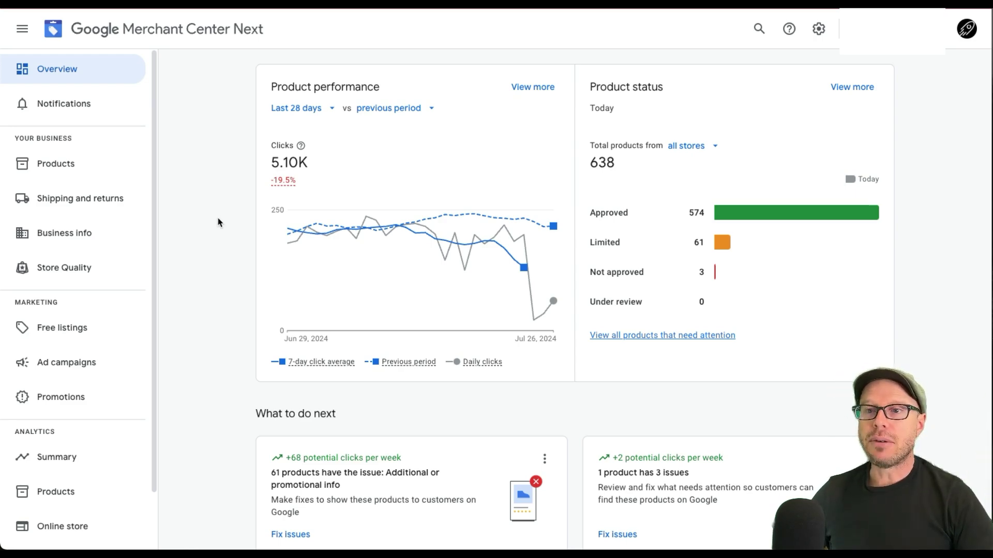
Open Products, switch to the Needs attention tab, and expand all 6 fixes.
scroll(456, 290, down, 4)
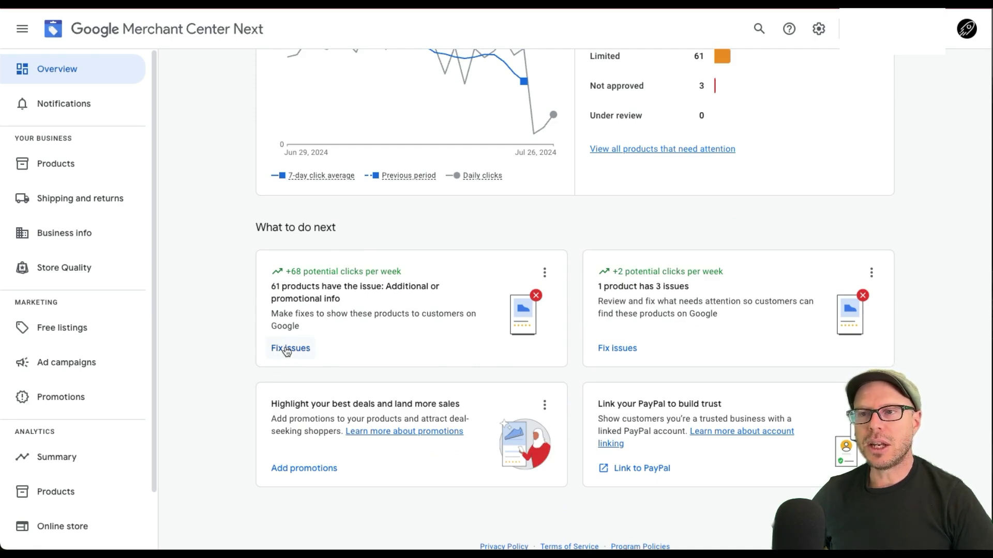
click(65, 175)
click(357, 103)
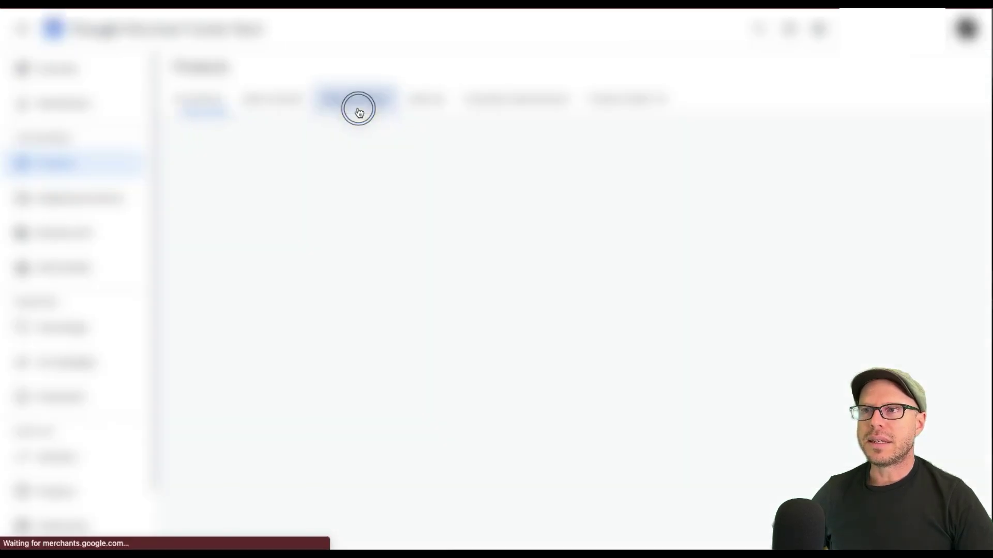
drag(255, 171, 509, 174)
click(508, 172)
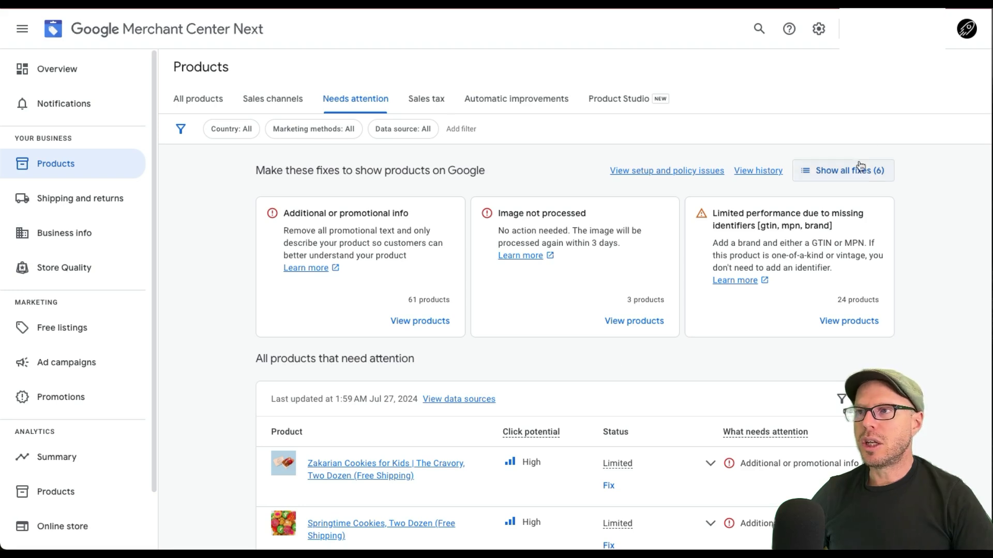
click(846, 179)
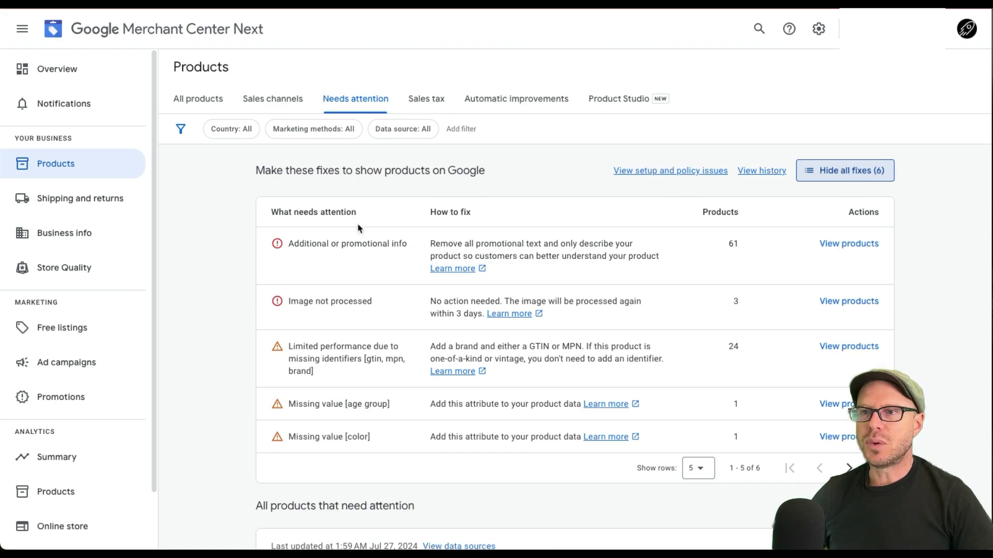
Point out the Additional or promotional info issue affecting 61 products and its fix advice.
click(288, 243)
drag(288, 243, 671, 269)
click(412, 260)
click(671, 269)
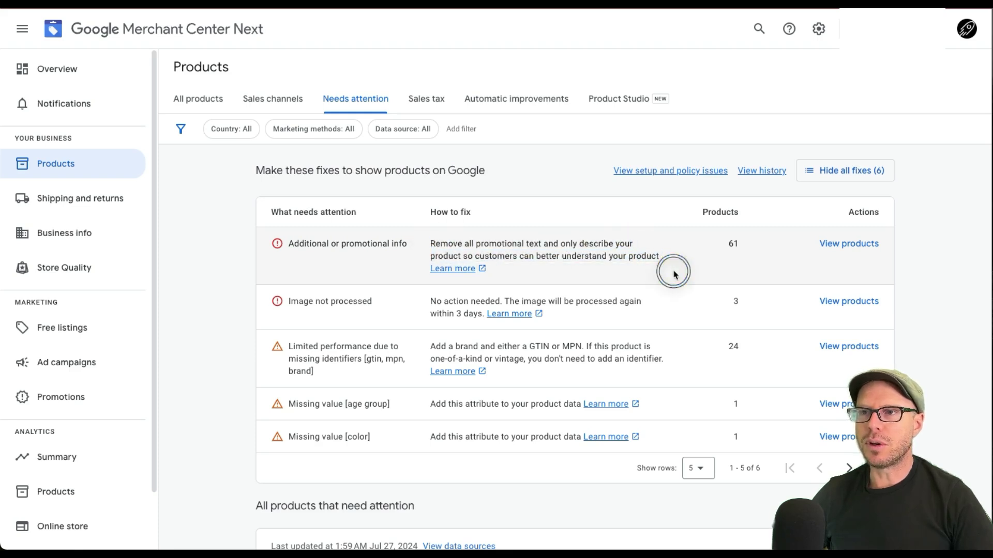
click(449, 269)
Read the help article's title and description rules and example promotional phrases, then return to Merchant Center.
scroll(406, 258, down, 4)
scroll(377, 320, up, 3)
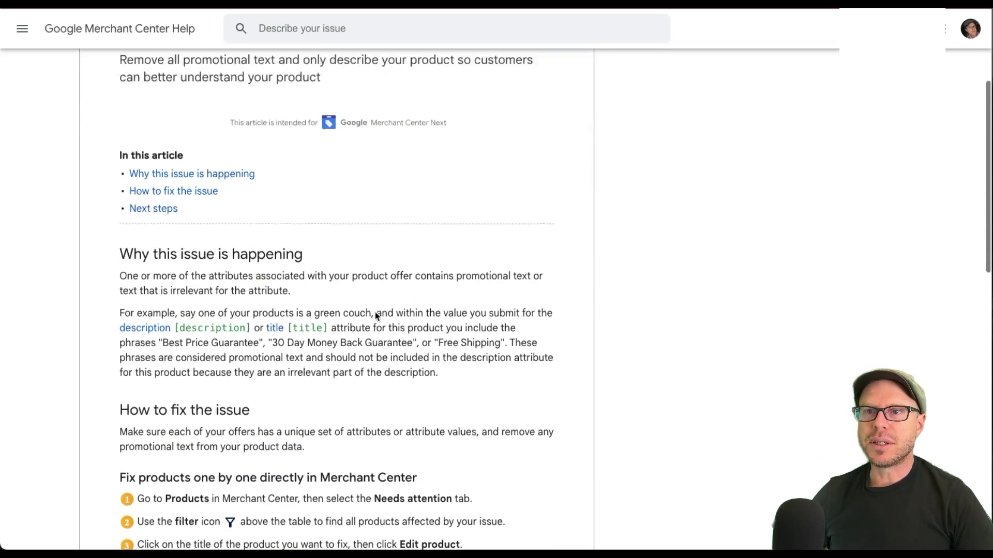
scroll(375, 311, down, 2)
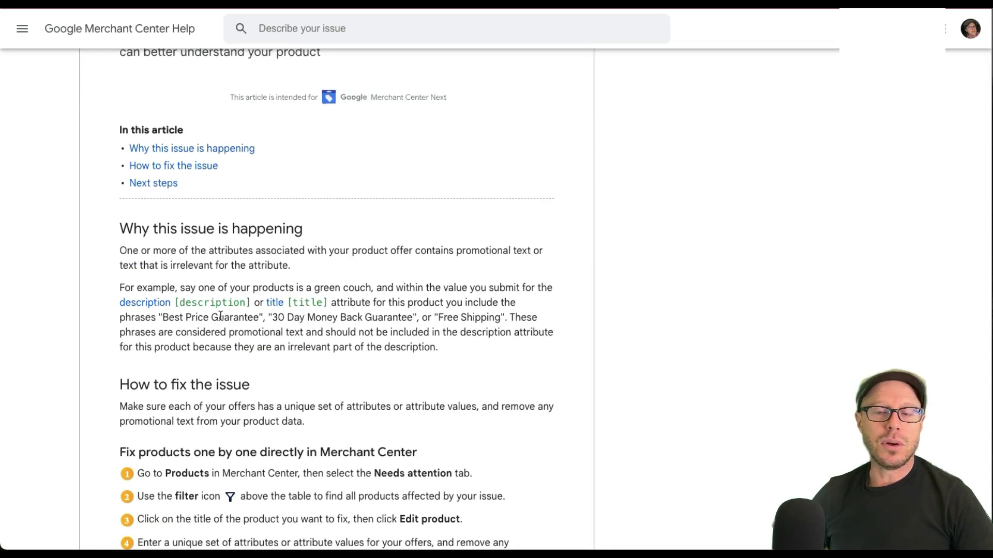
drag(176, 302, 285, 303)
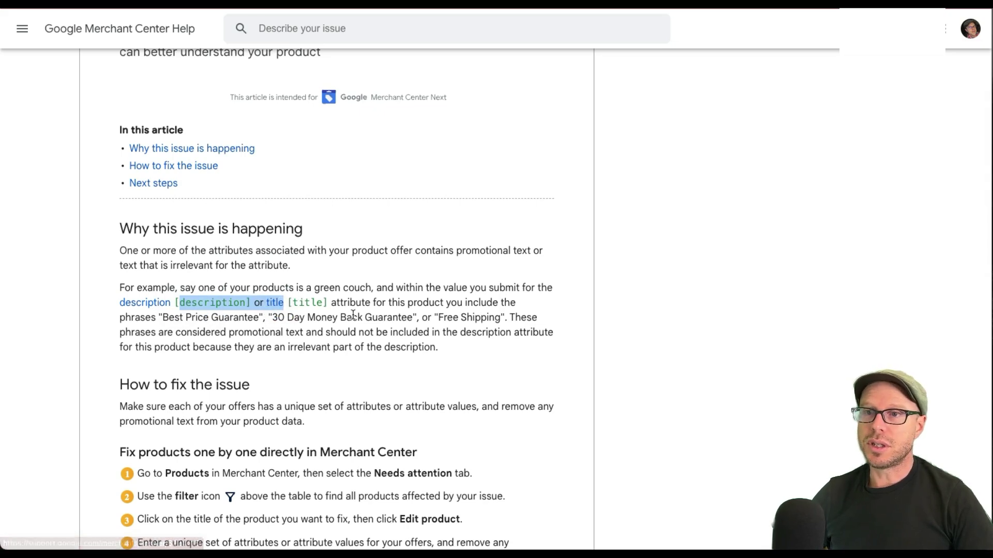
click(390, 330)
scroll(183, 304, down, 1)
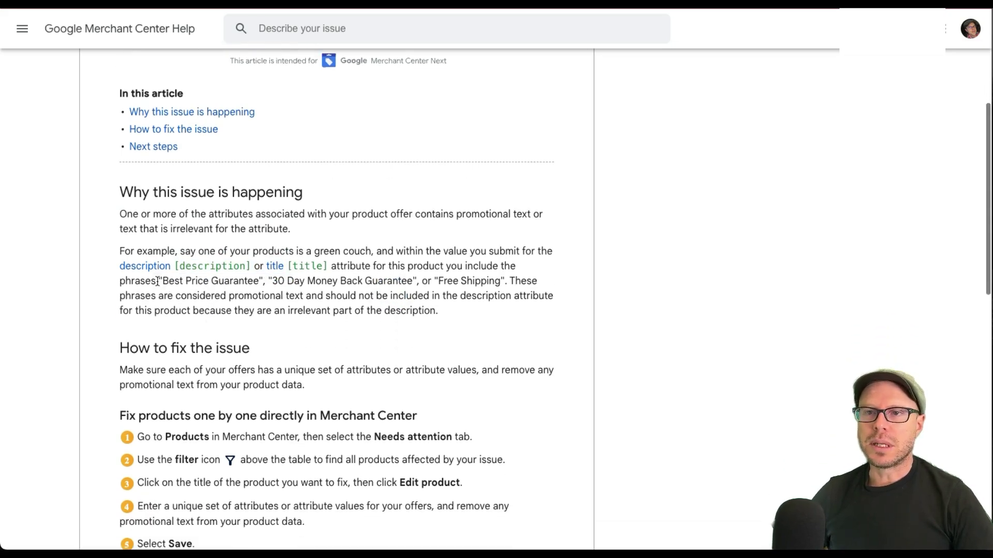
drag(157, 281, 516, 287)
click(515, 288)
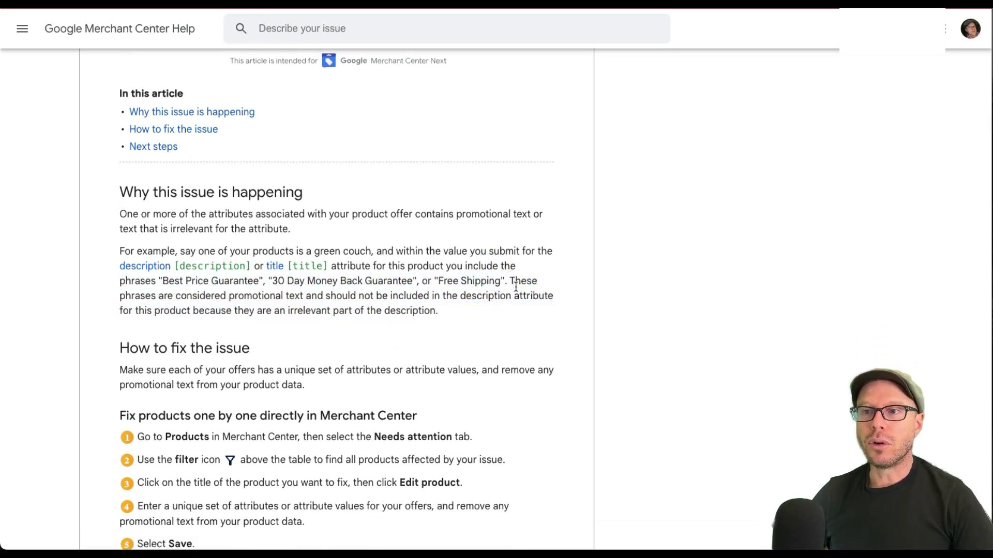
scroll(311, 305, down, 2)
scroll(379, 290, down, 4)
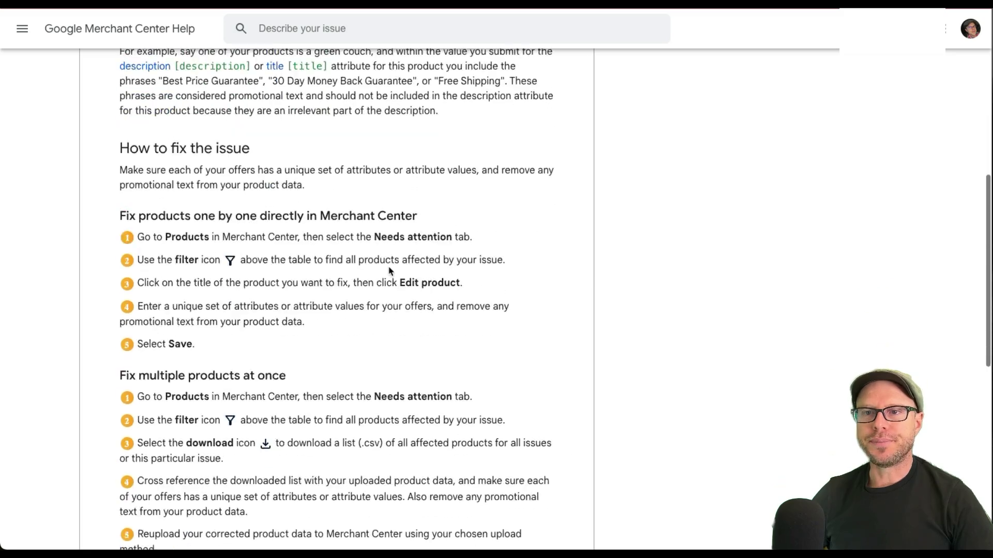
key(ctrl+w)
scroll(582, 232, down, 6)
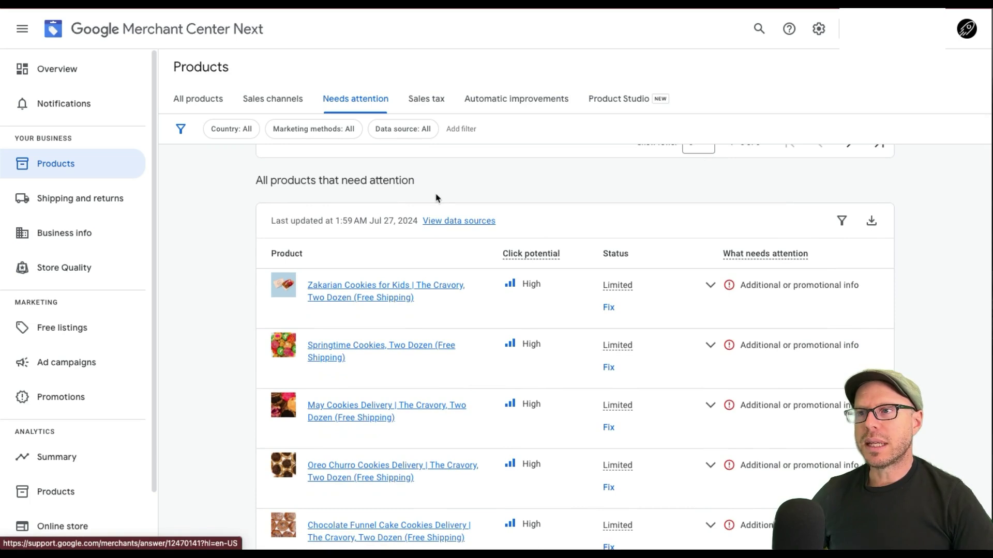
Add a What needs attention filter set to Additional or promotional info and apply it.
click(710, 285)
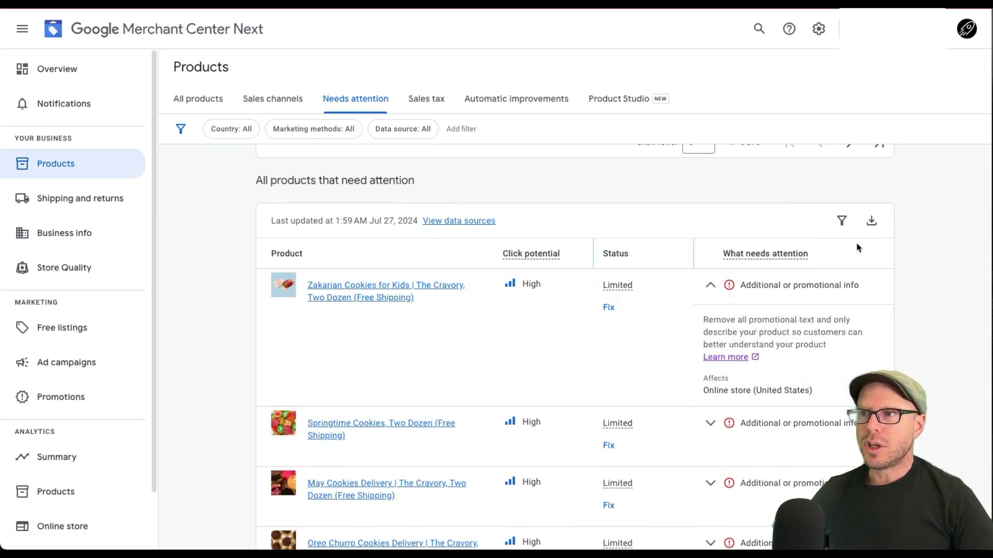
click(843, 227)
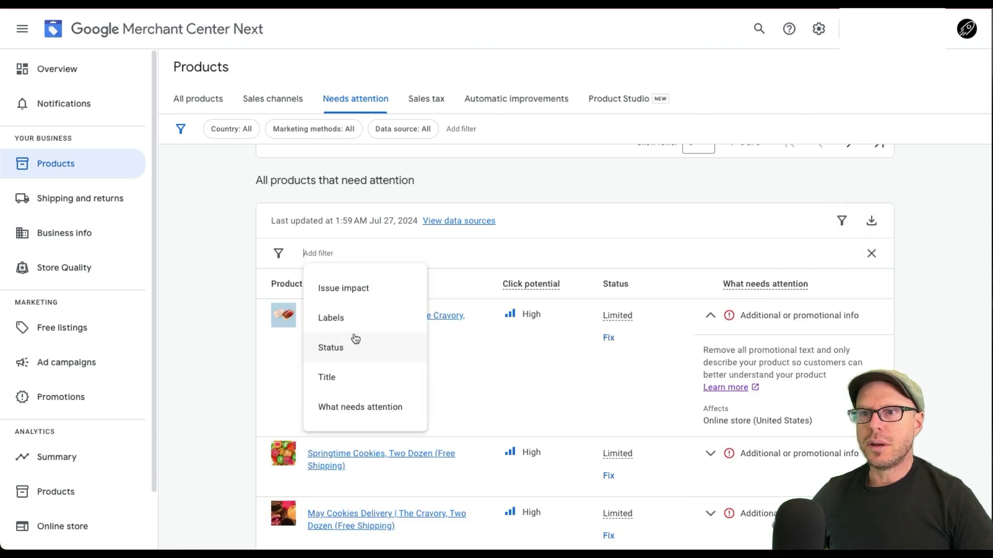
click(344, 411)
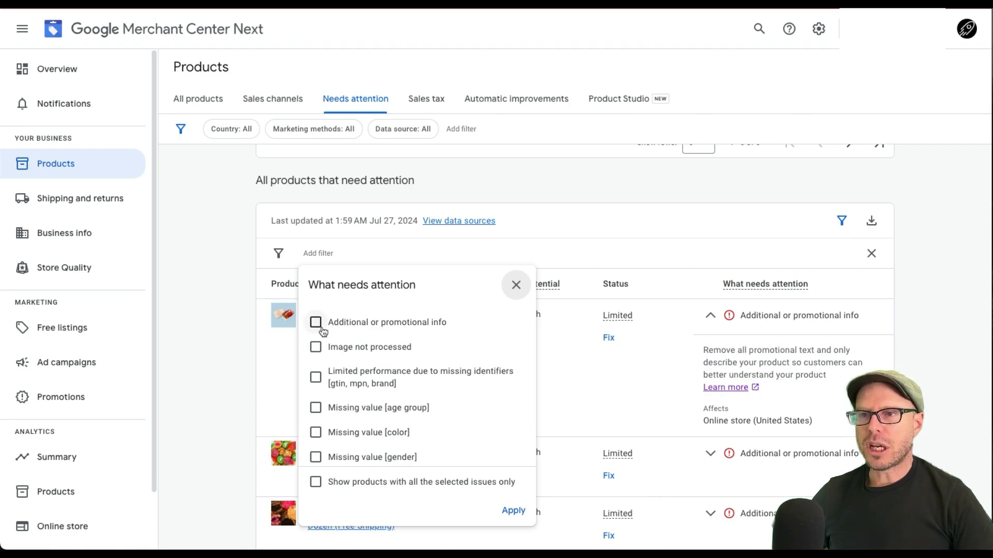
click(315, 323)
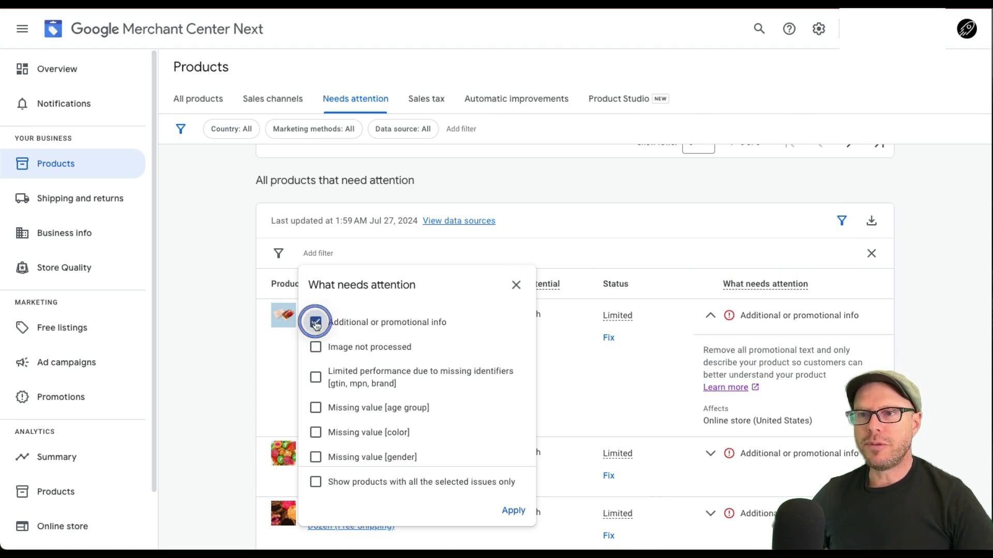
click(513, 510)
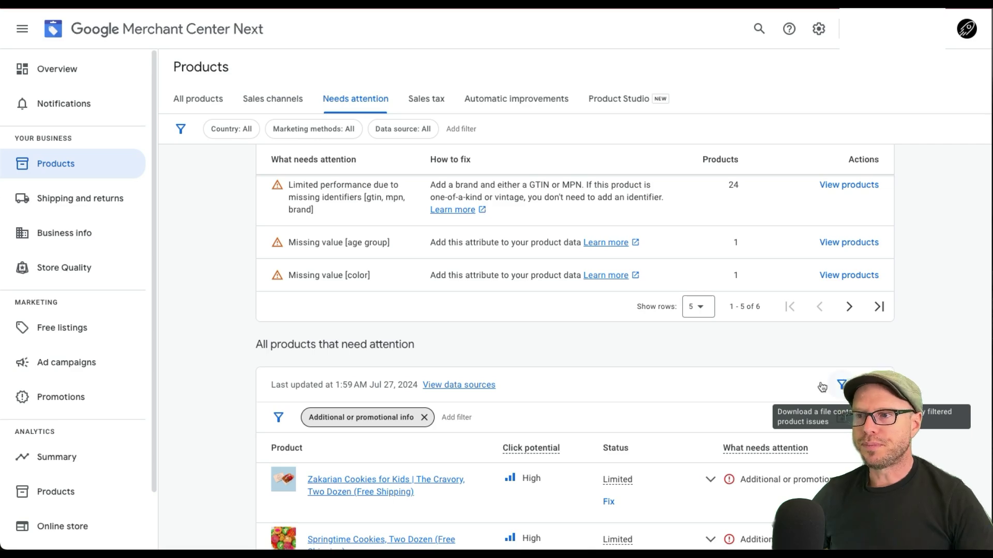
scroll(635, 395, down, 5)
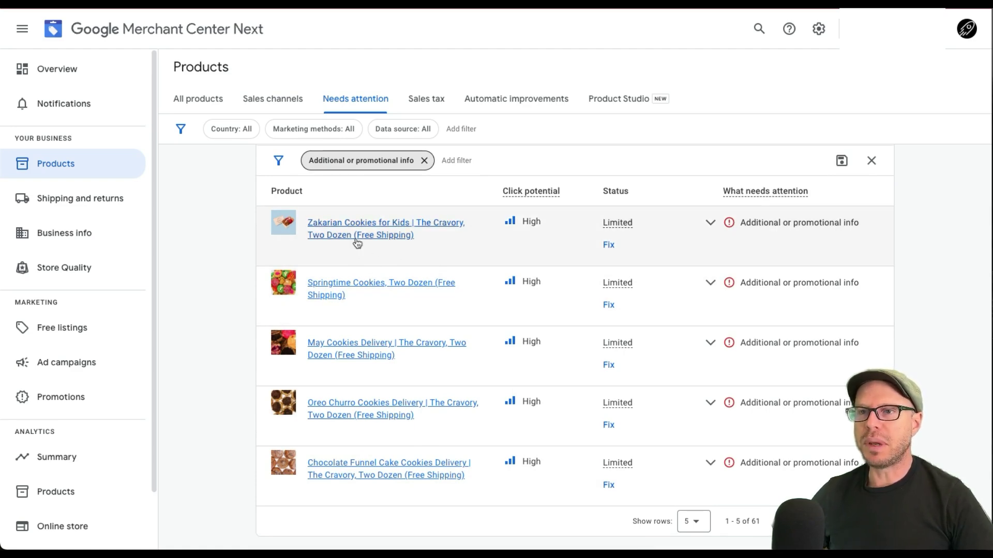
scroll(428, 328, down, 2)
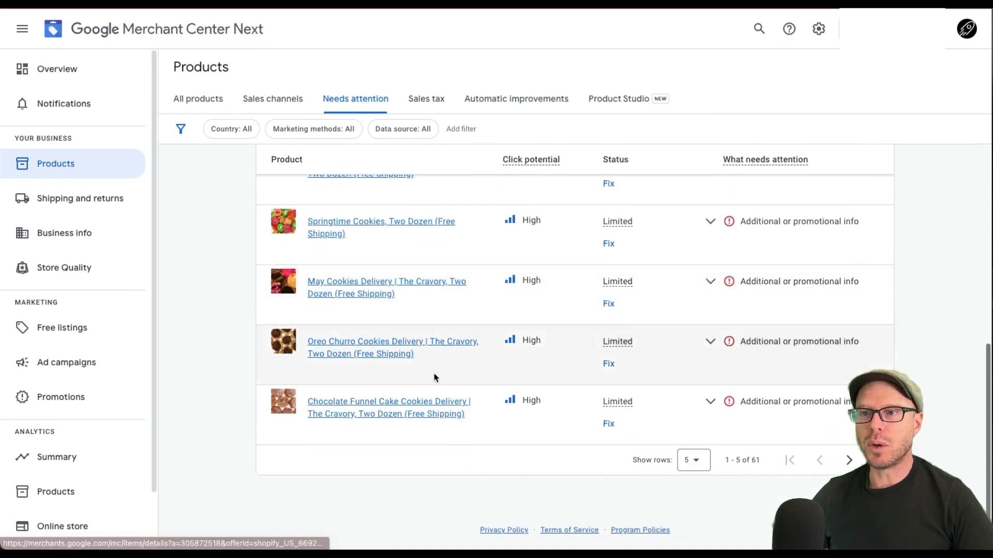
scroll(582, 370, down, 5)
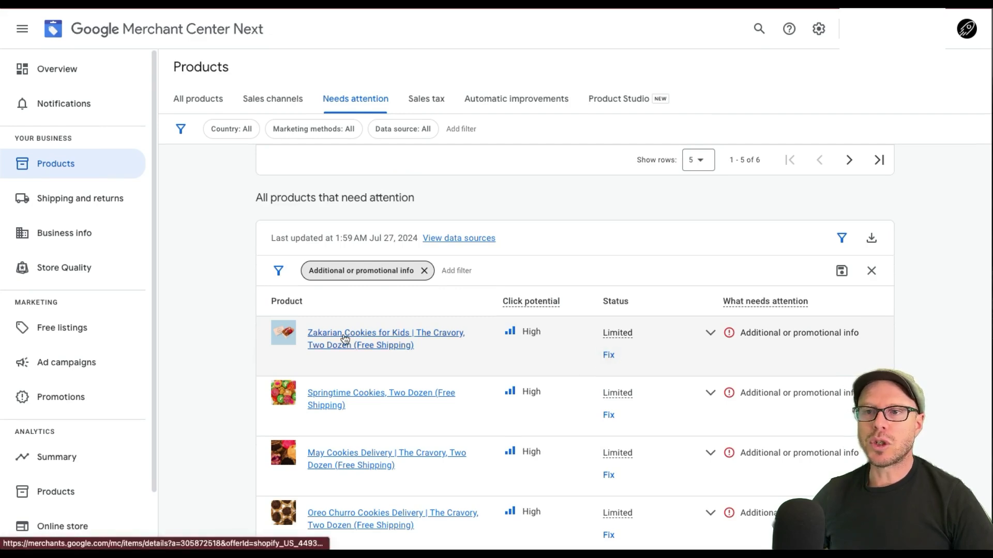
scroll(594, 355, down, 1)
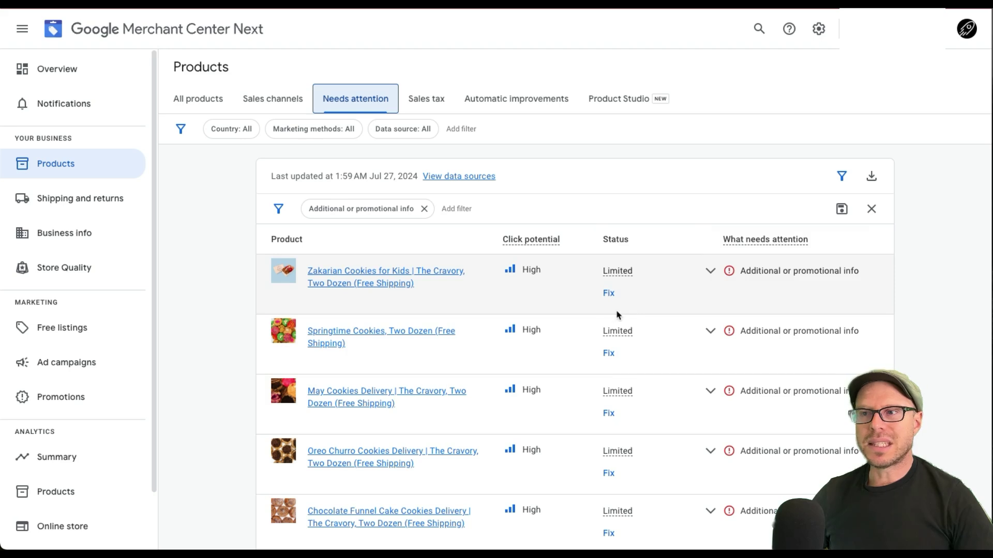
mouse_move(615, 270)
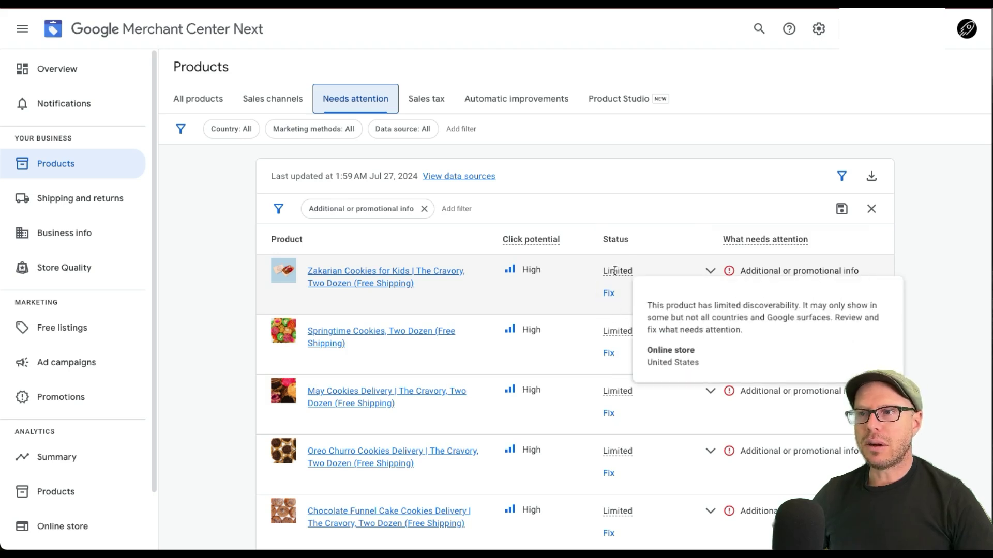
click(609, 293)
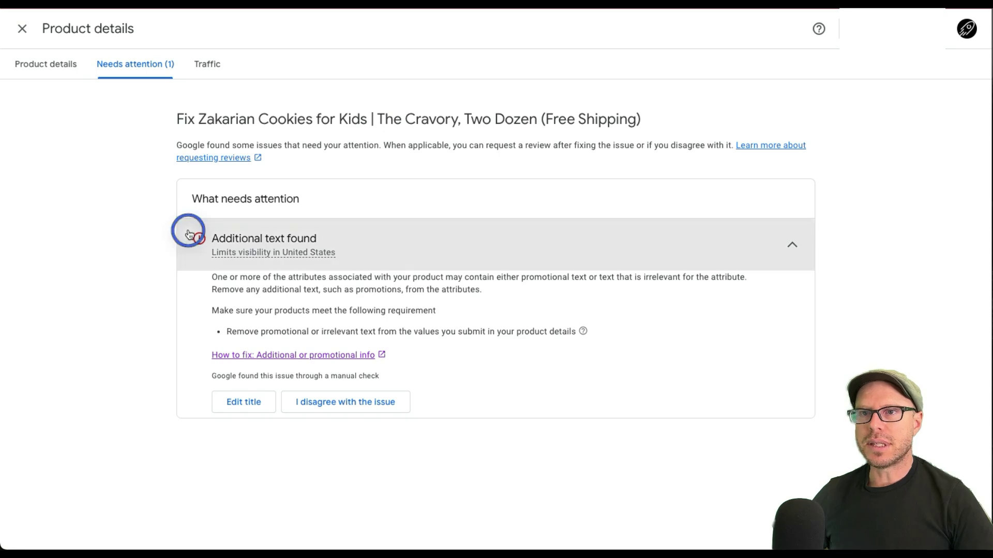
drag(197, 239, 380, 257)
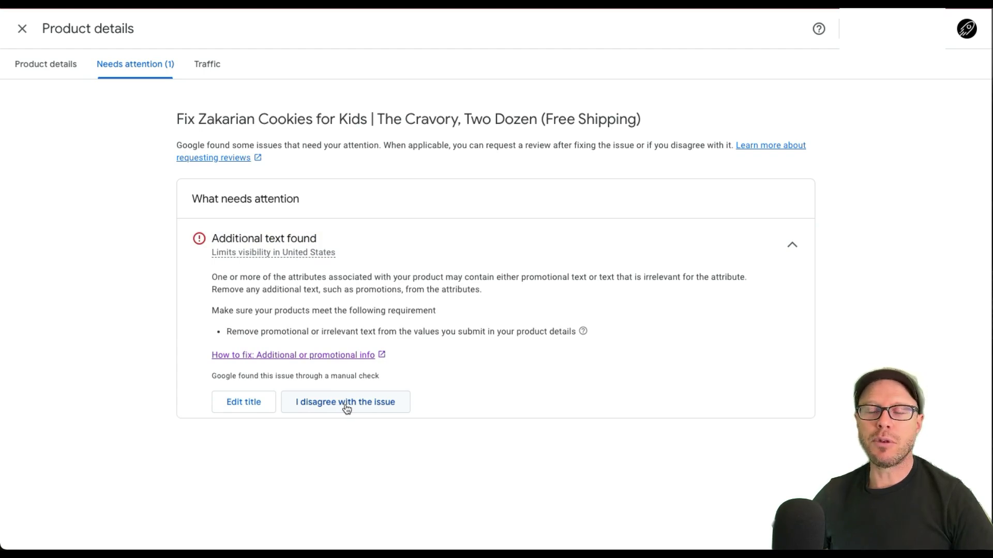
click(250, 402)
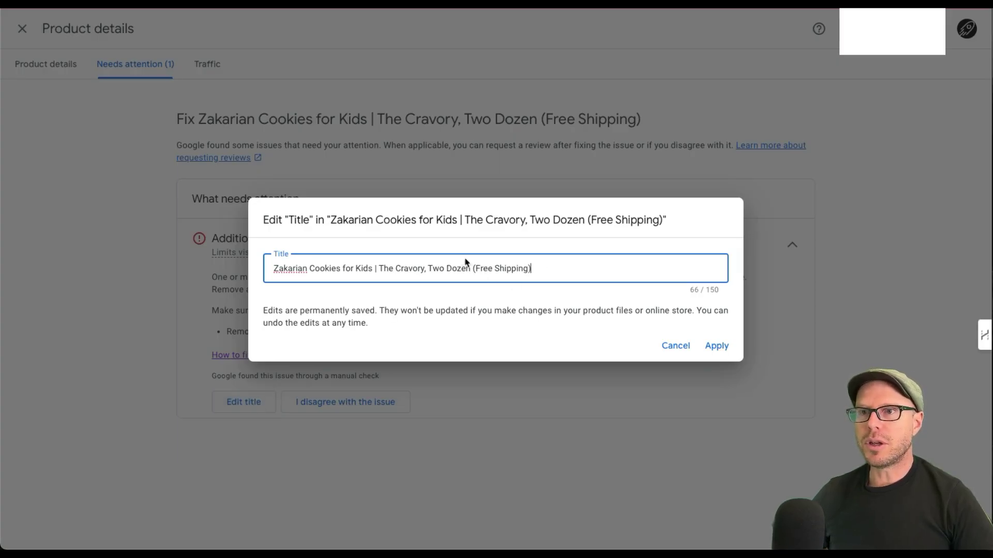
triple_click(372, 317)
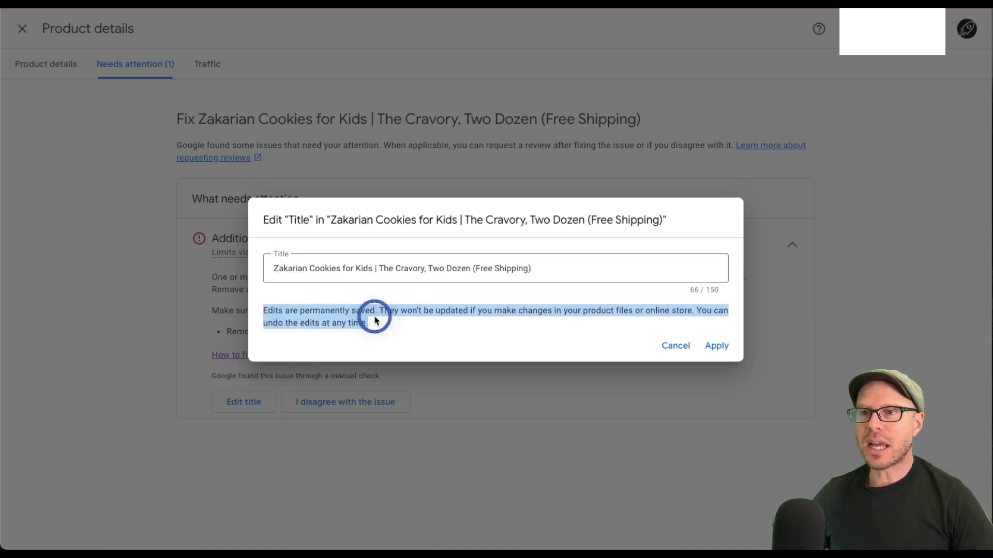
click(381, 317)
drag(385, 310, 505, 310)
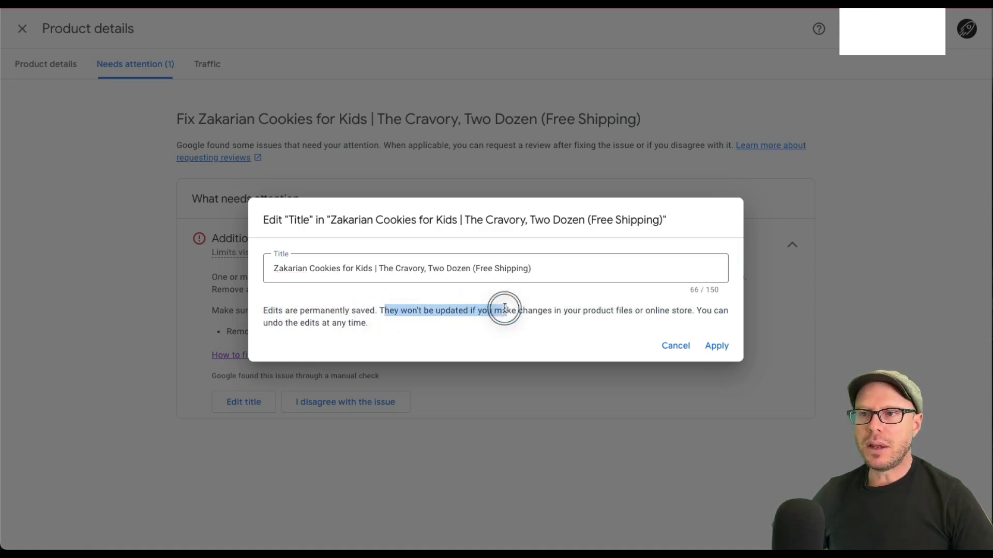
click(505, 310)
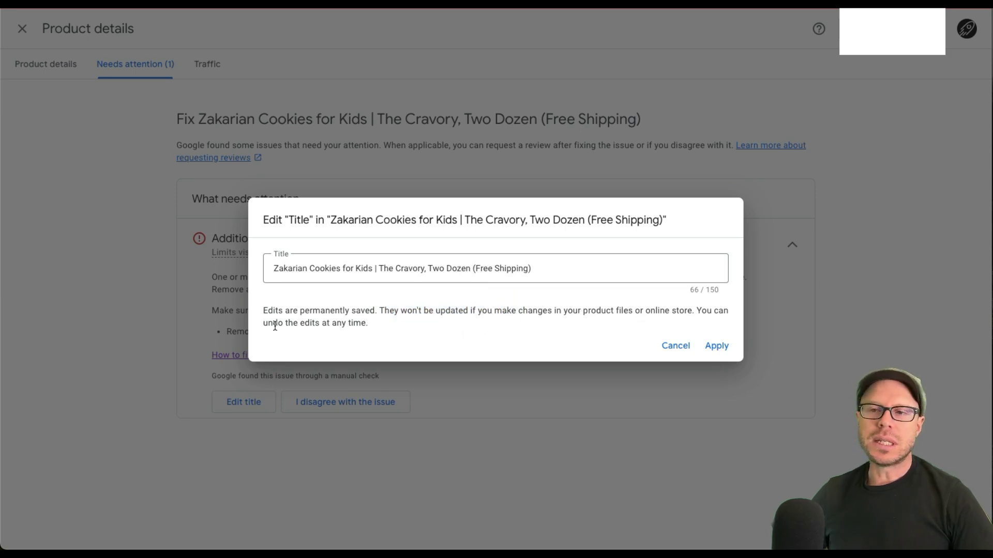
click(675, 346)
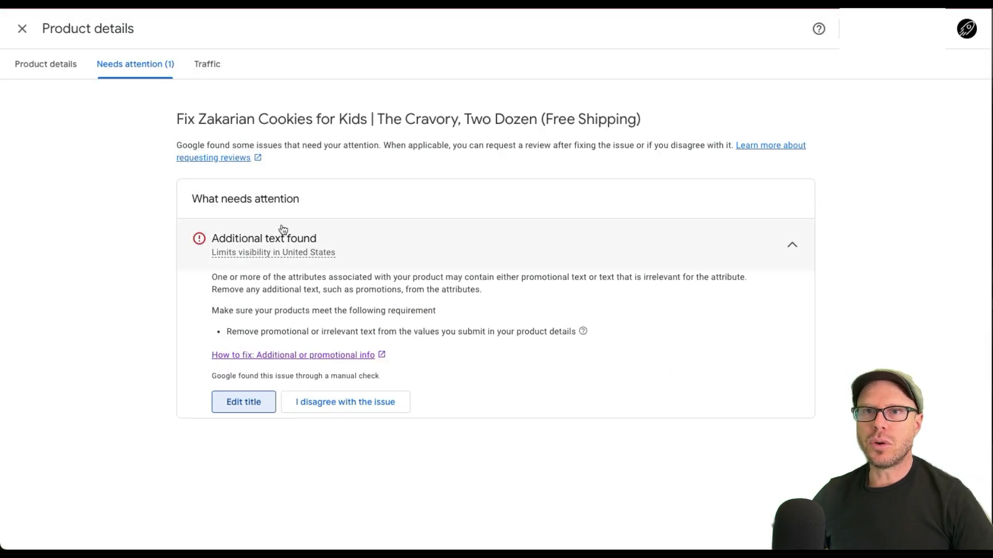
click(21, 30)
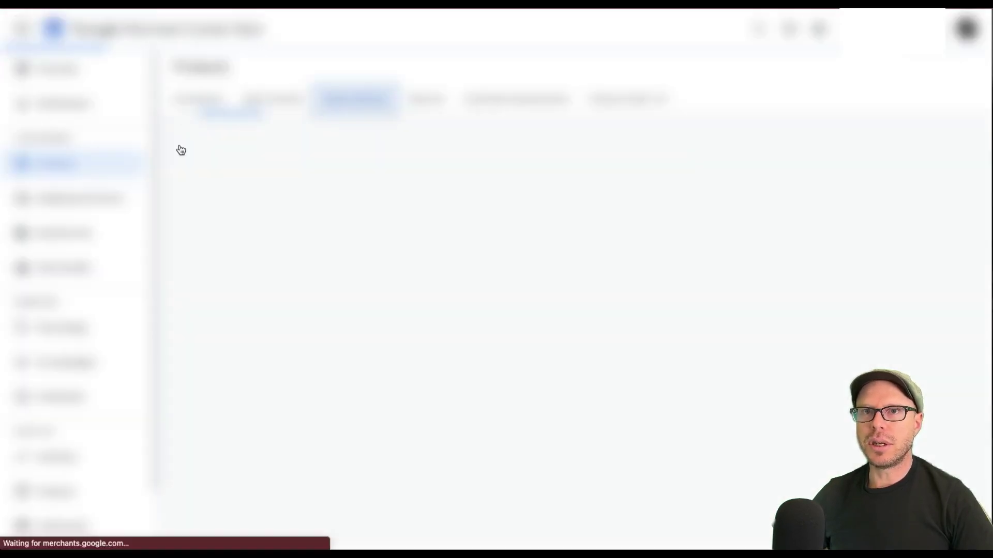
Open the Zakarian Cookies for Kids product from the filtered list and check its flagged issue.
click(411, 321)
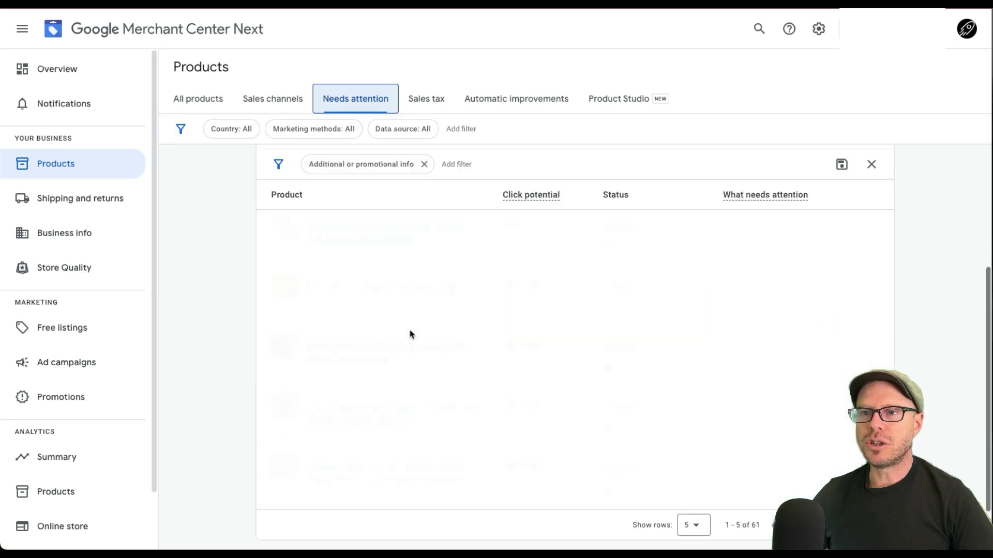
scroll(361, 251, up, 2)
click(356, 258)
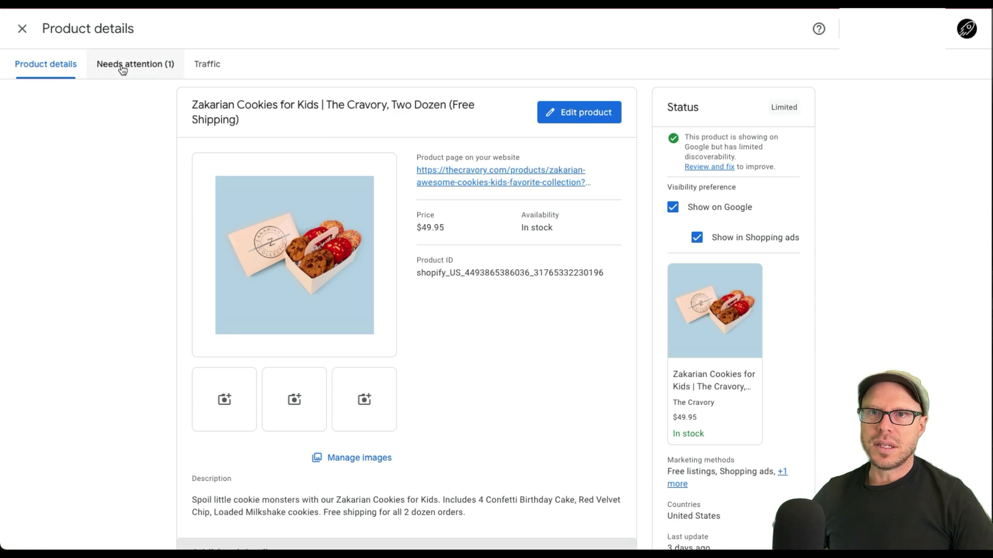
click(127, 65)
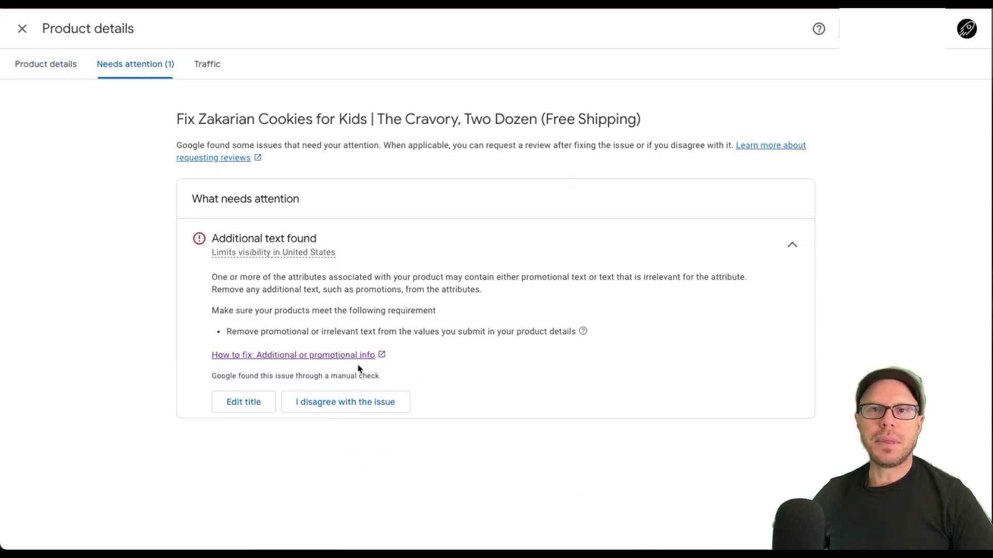
click(30, 65)
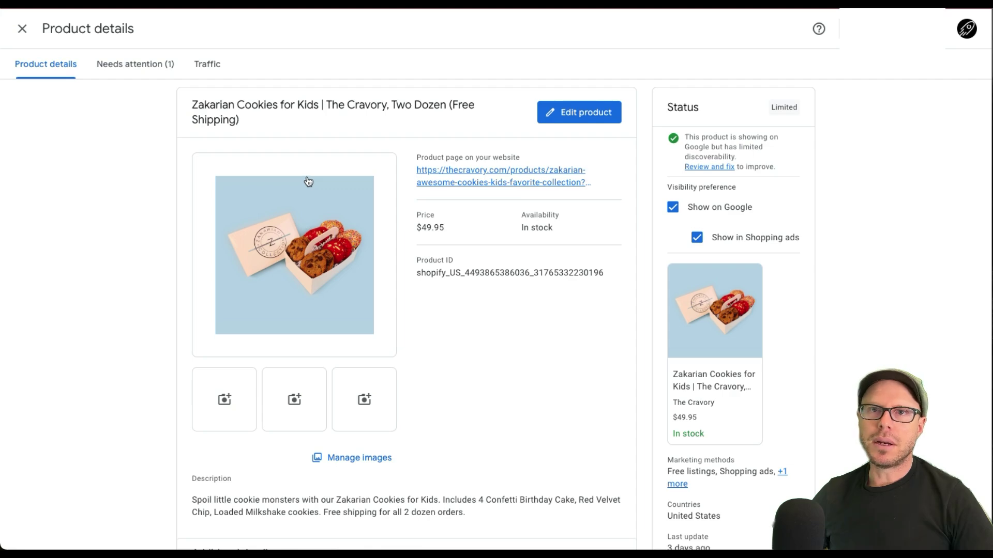
Delete '(Free Shipping)' from the end of the product title and save the product.
click(563, 113)
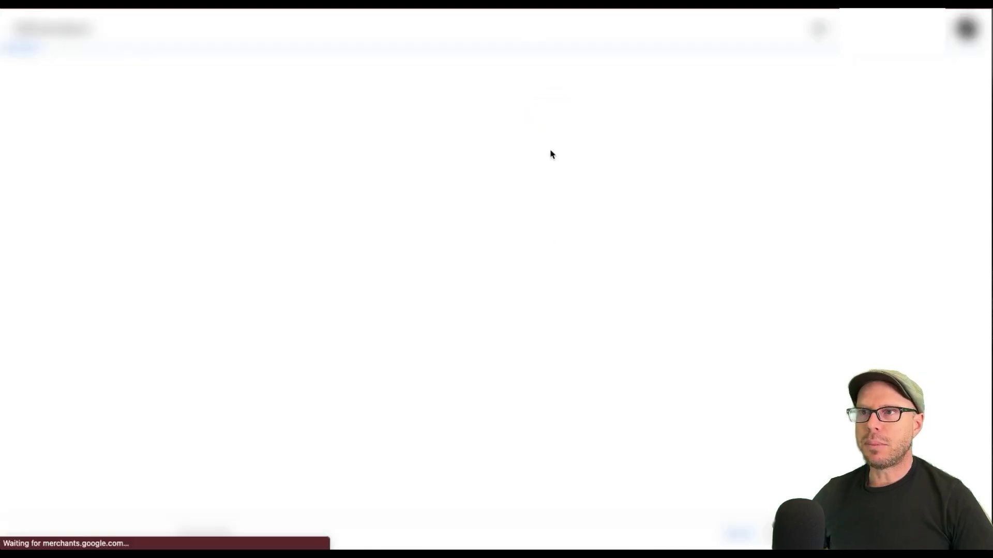
click(344, 234)
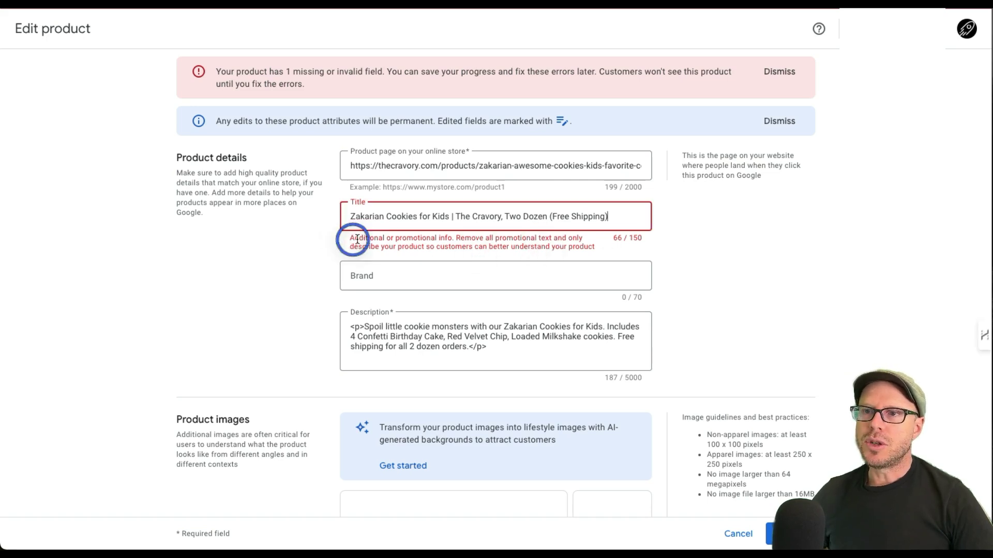
drag(609, 218, 550, 215)
click(609, 217)
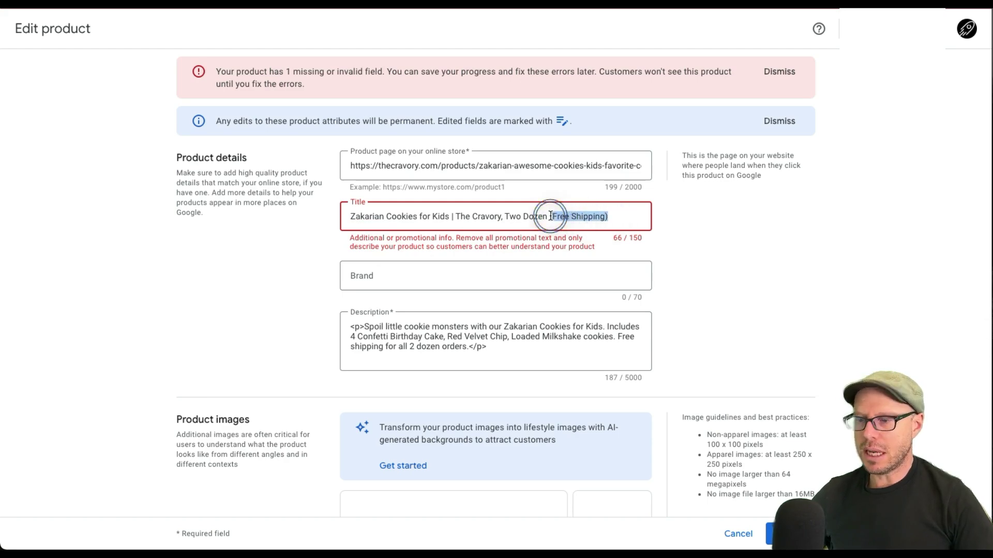
key(BackSpace)
click(789, 534)
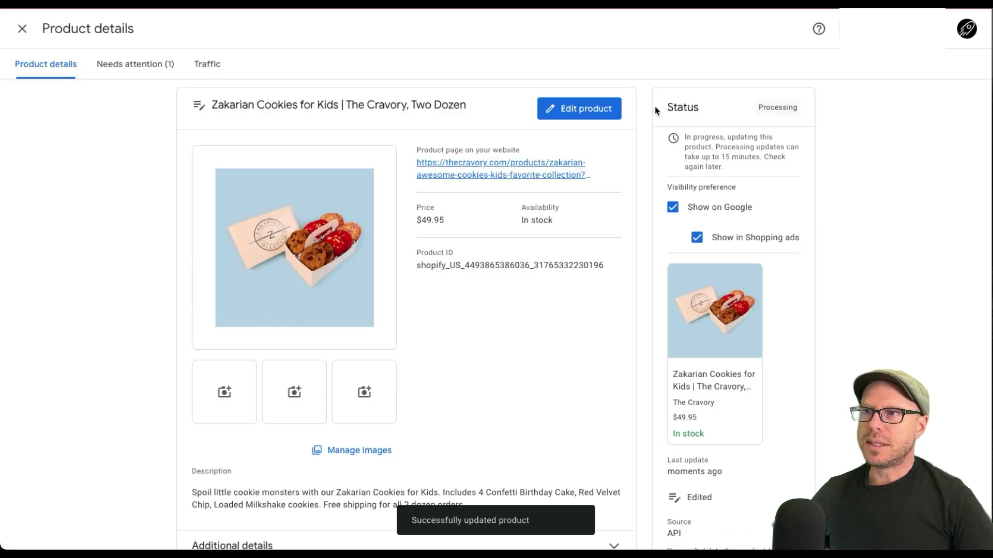
Review the Processing status, the in-progress update notice and the up-to-15-minutes processing note.
drag(667, 106, 806, 104)
click(804, 109)
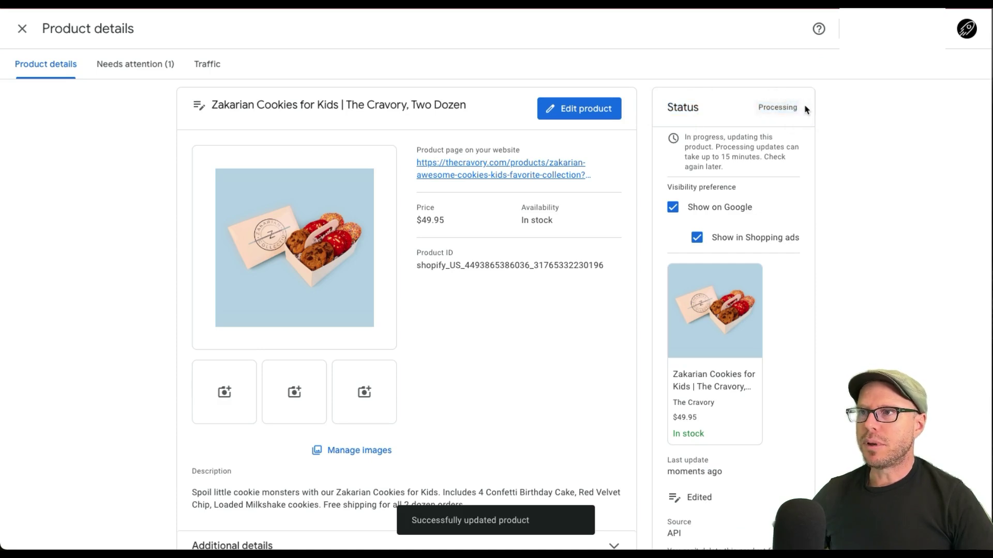
drag(684, 135, 750, 159)
click(754, 151)
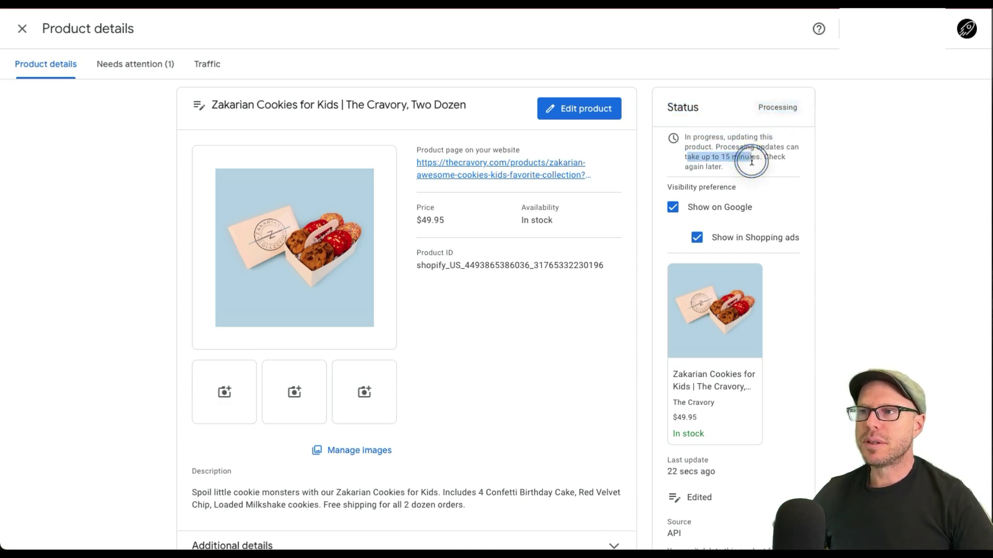
click(751, 161)
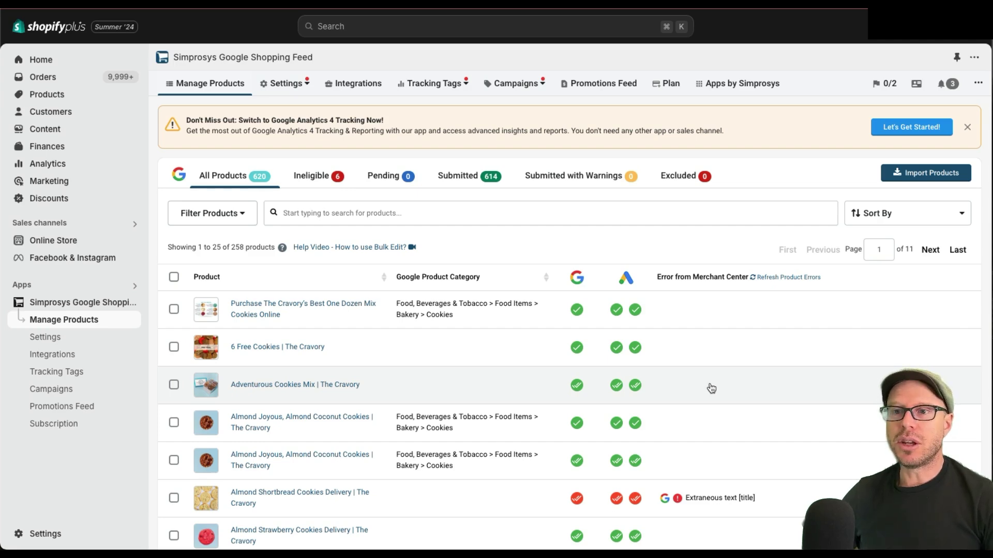
Open the Almond Shortbread Cookies Delivery product page, zoomed in for readability.
scroll(711, 388, down, 2)
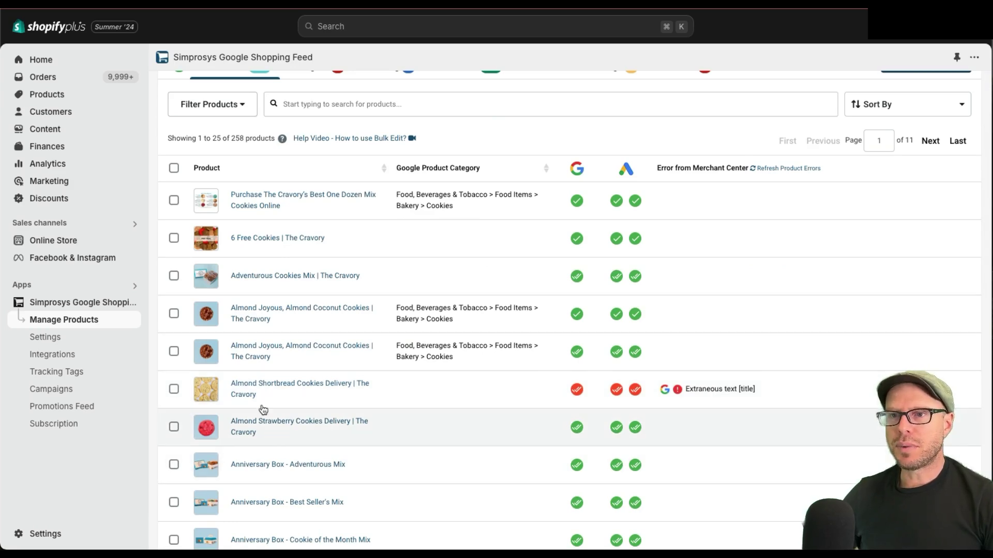
click(246, 382)
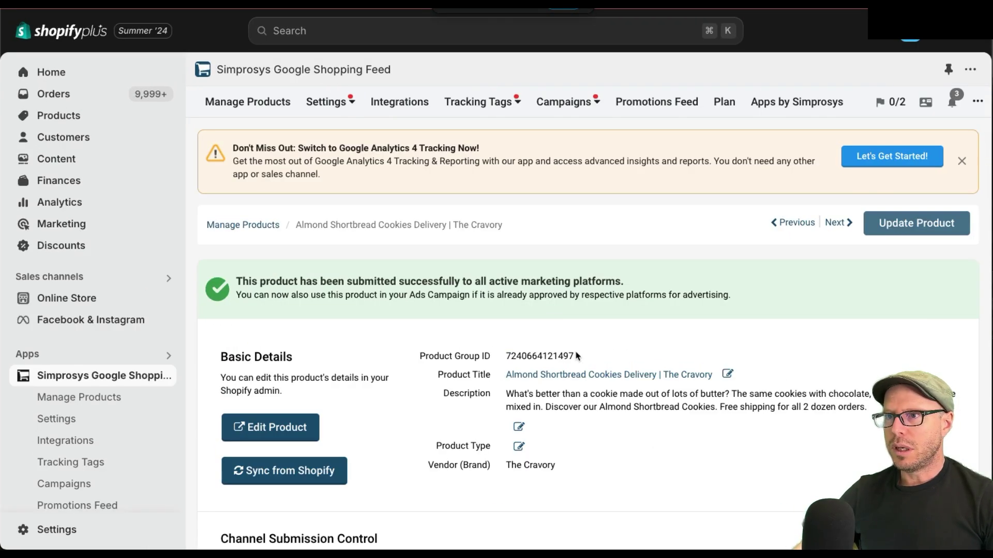
key(super+equal)
scroll(577, 355, down, 3)
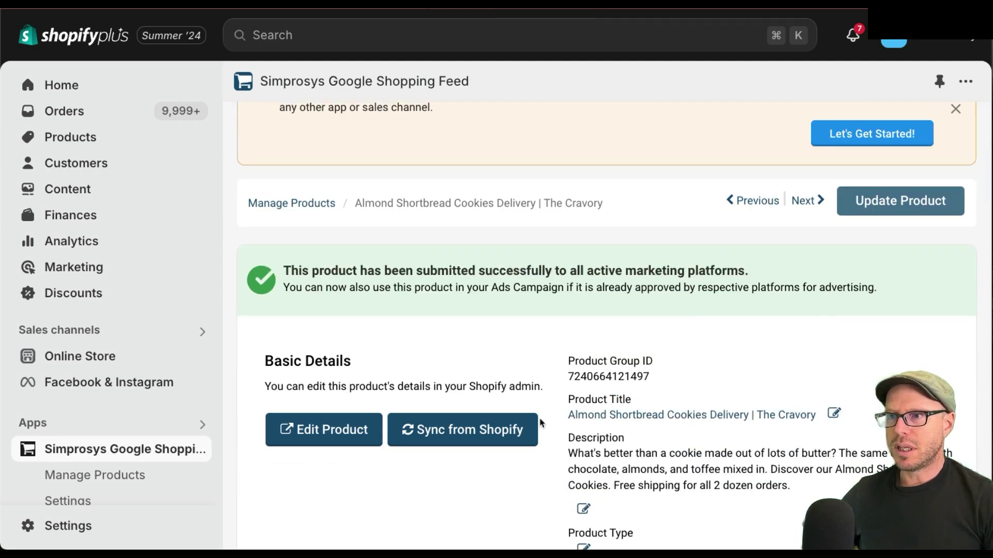
scroll(751, 401, down, 1)
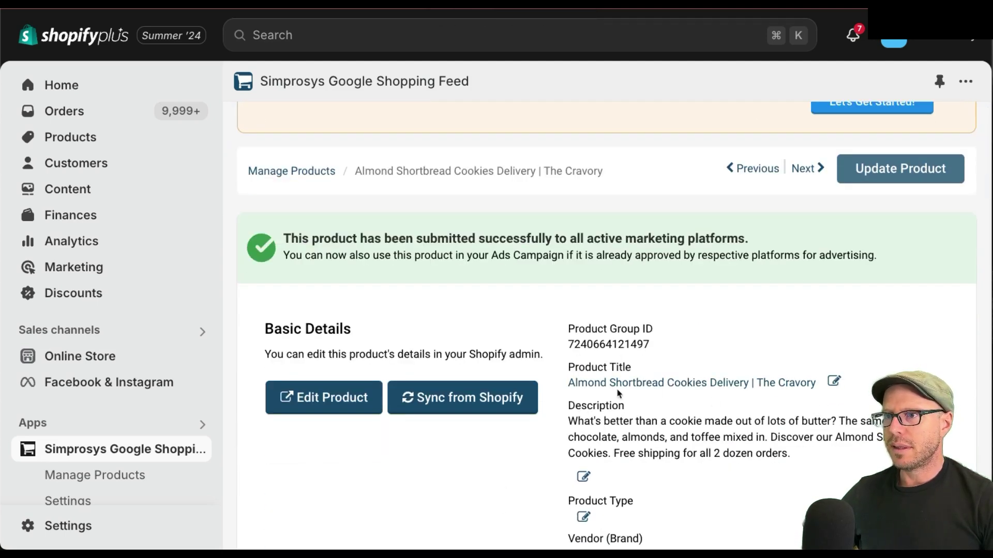
Inspect the Product Title for promotional text, cancel the edit unchanged, and zoom back out.
click(833, 381)
click(722, 402)
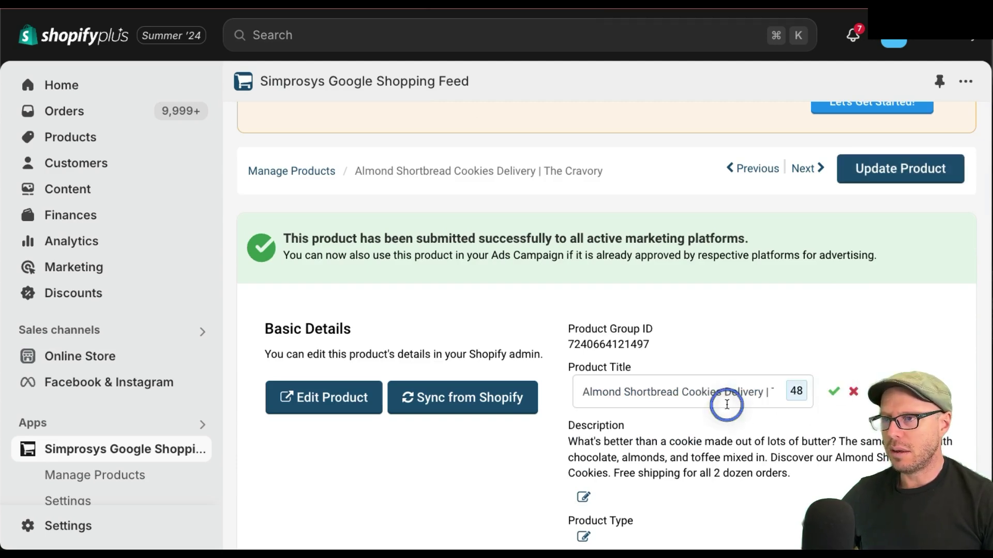
click(721, 400)
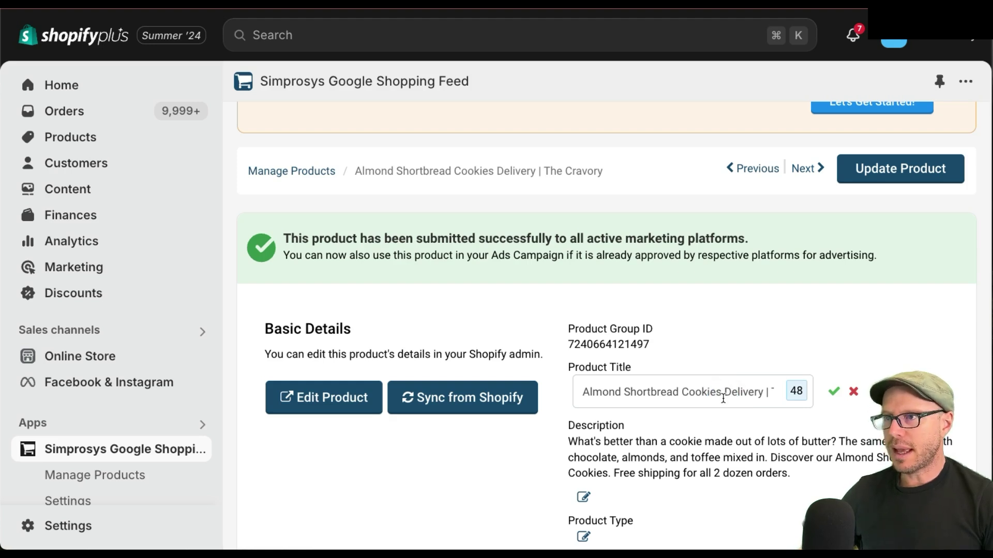
key(End)
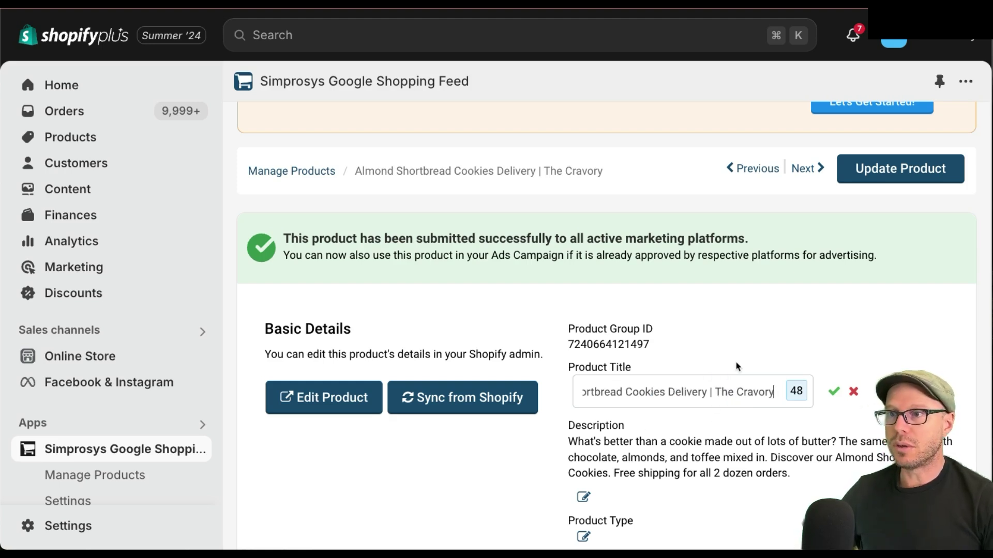
click(853, 391)
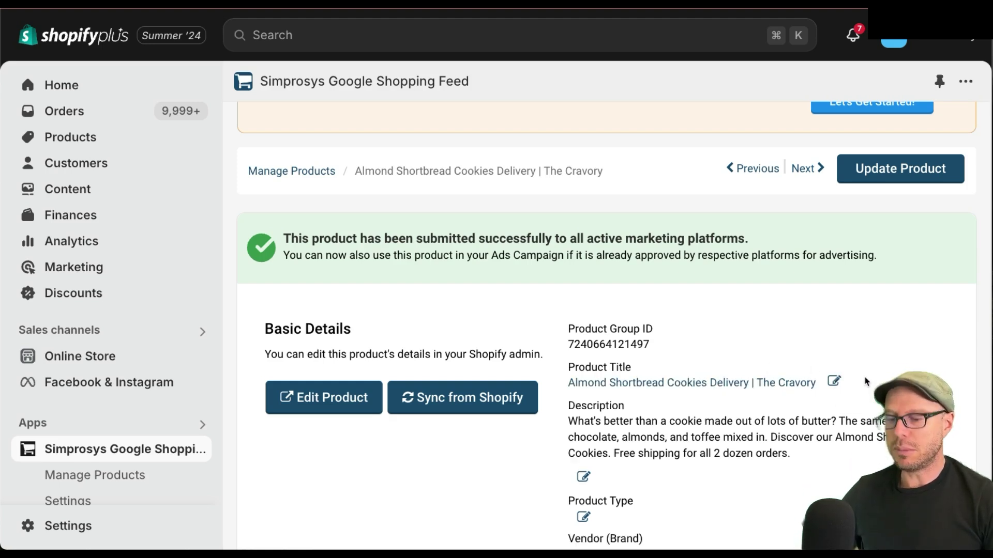
key(super+minus)
key(super+minus)
key(super+minus)
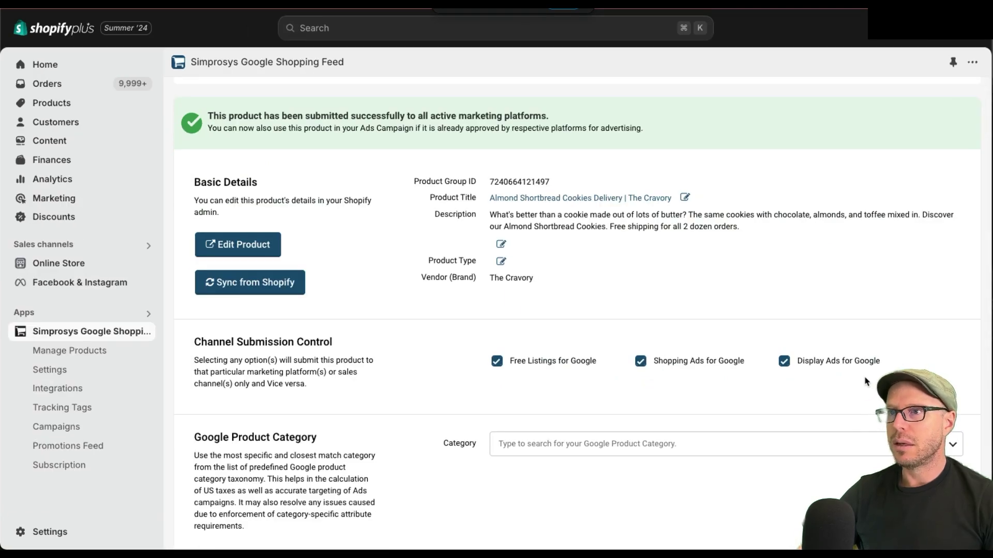
Open variant row 3, Two Dozen (Free Shipping), from Variants (3) in Shopify's variant editor.
scroll(864, 378, down, 20)
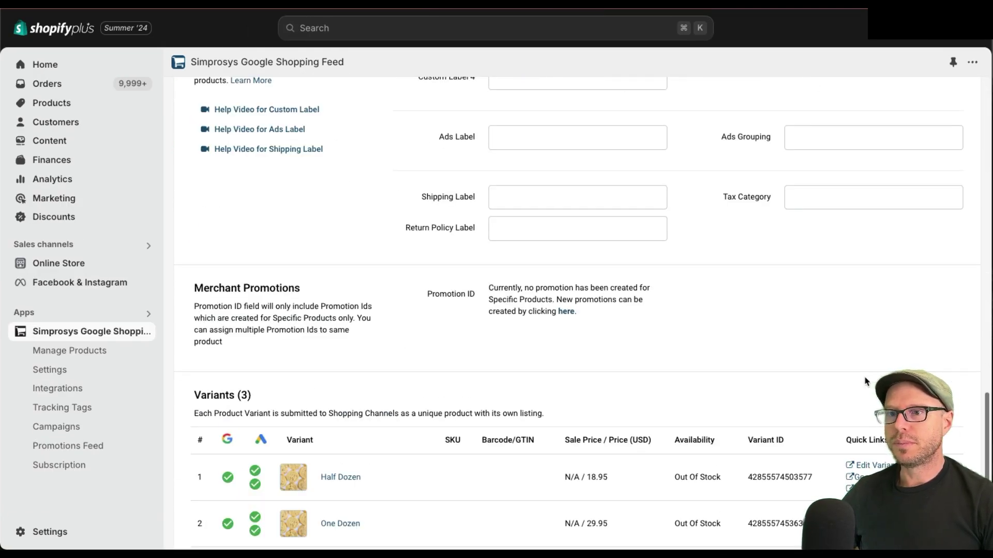
scroll(864, 378, down, 3)
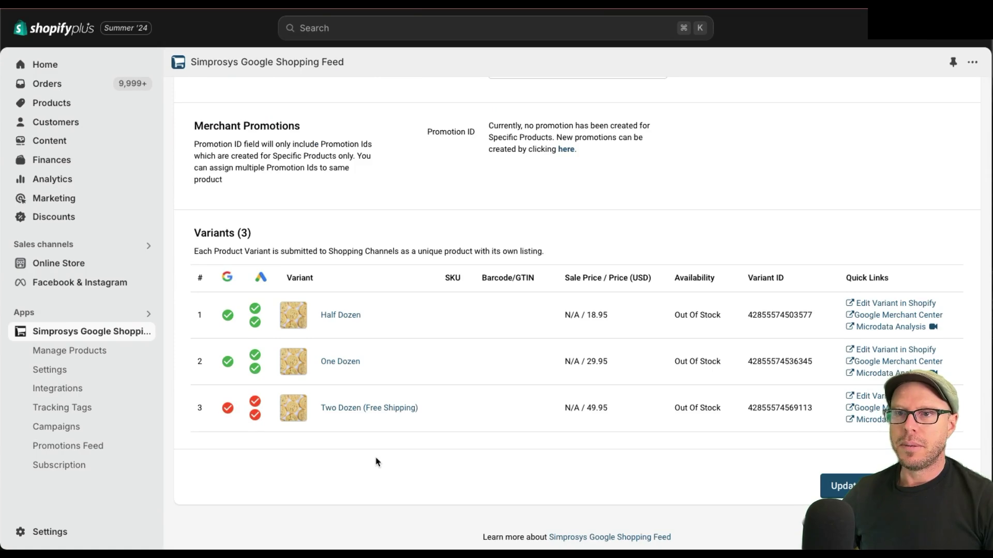
scroll(377, 461, up, 3)
scroll(376, 461, down, 4)
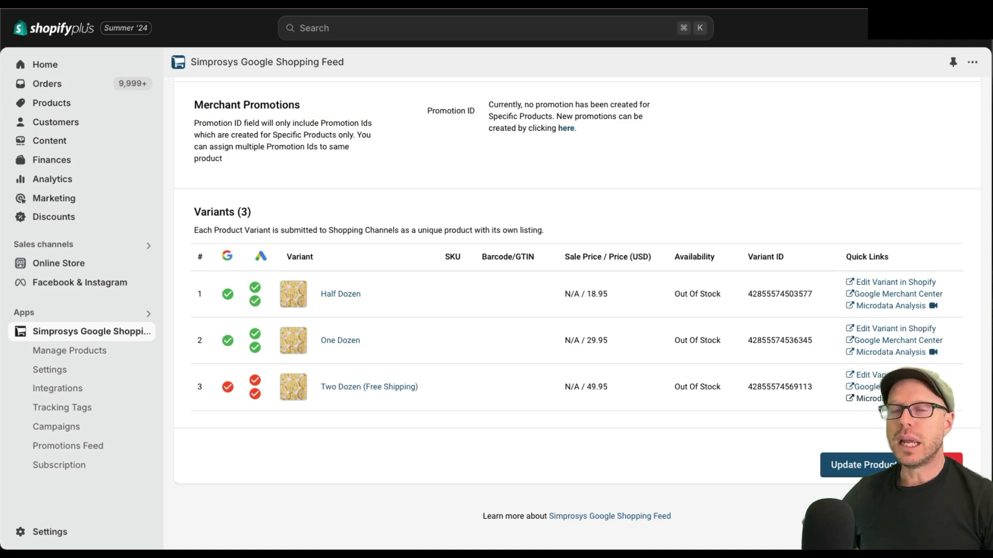
click(872, 375)
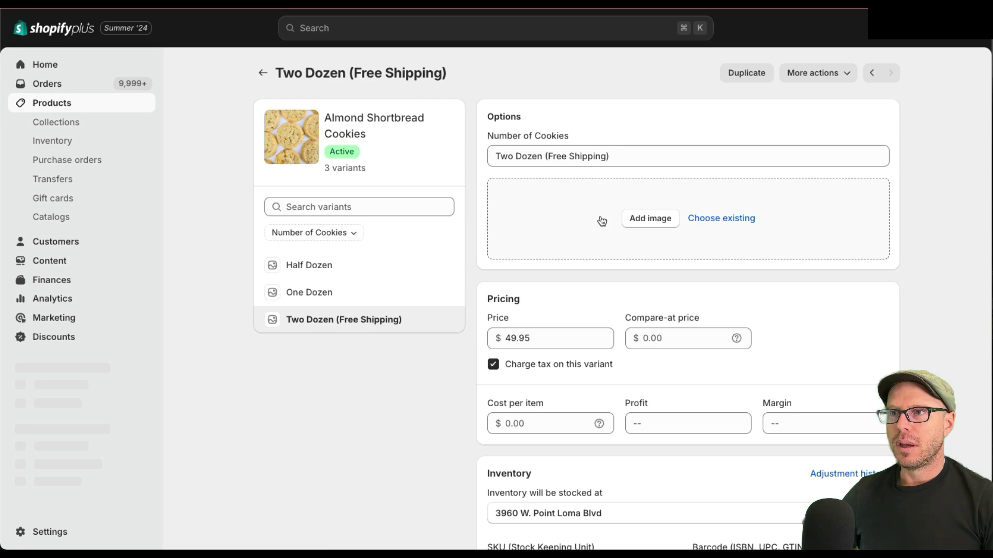
Select '(Free Shipping)' in the Two Dozen variant's Number of Cookies value.
click(609, 158)
click(613, 156)
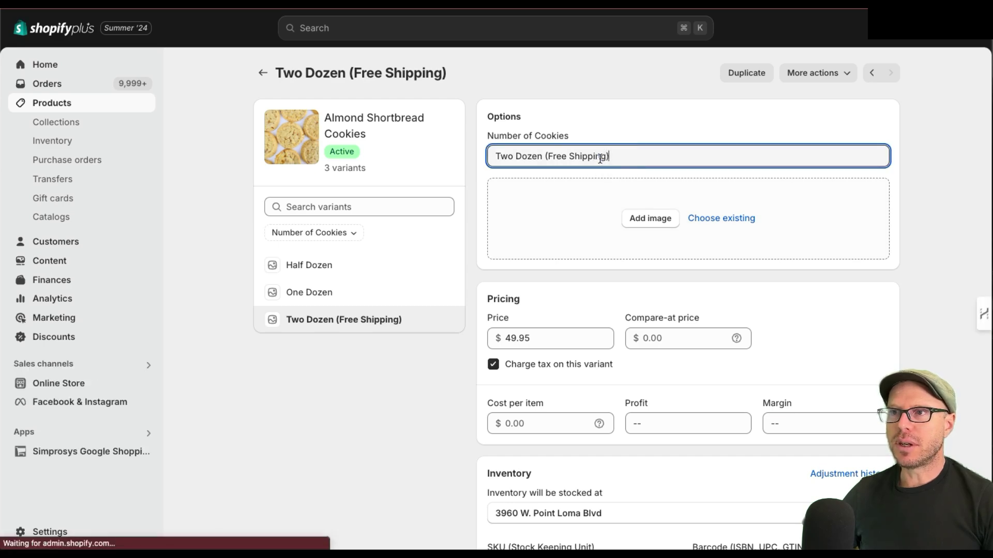
click(612, 157)
drag(612, 158, 544, 159)
scroll(820, 255, down, 8)
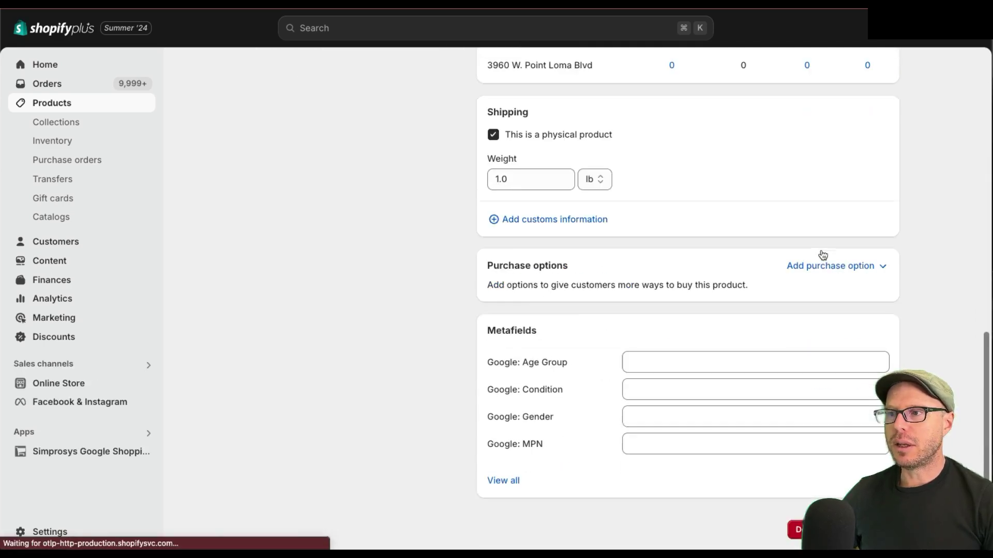
scroll(688, 300, up, 8)
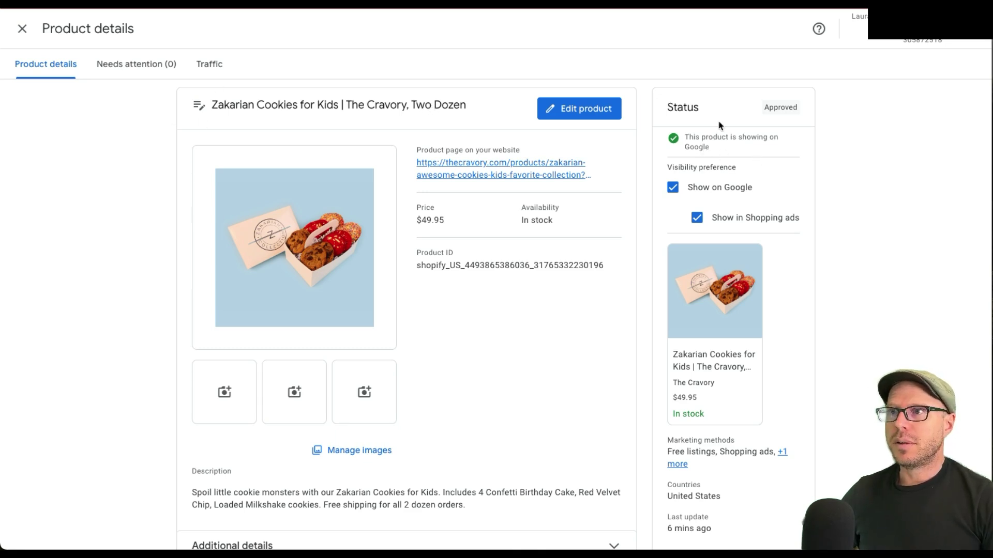
Confirm the Zakarian Cookies listing shows Approved and is showing on Google.
drag(662, 111, 802, 103)
click(797, 124)
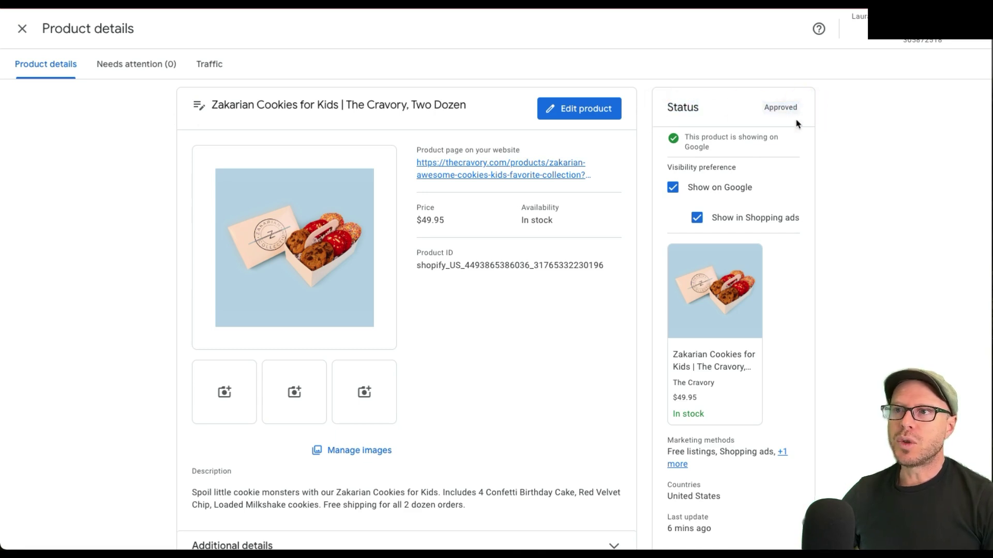
drag(685, 136, 753, 147)
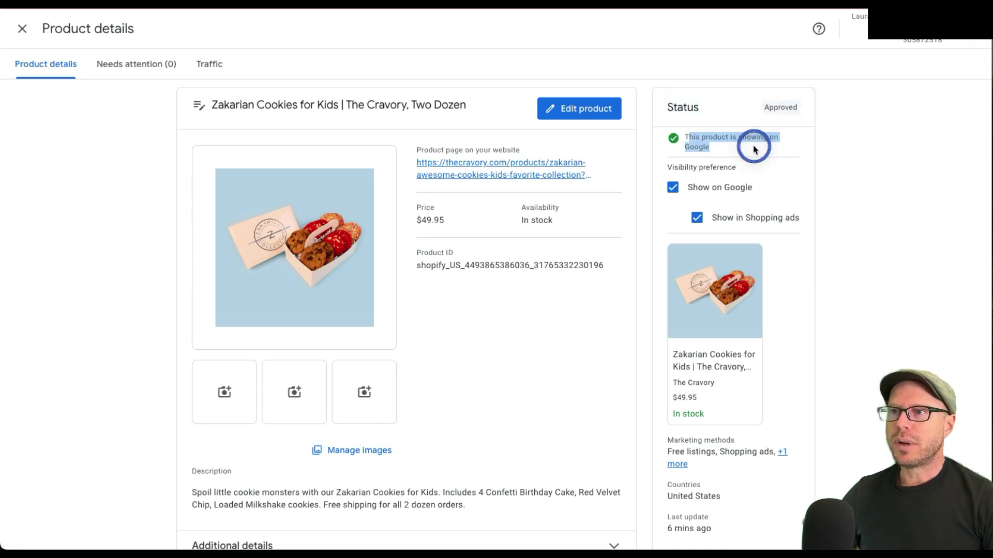
click(753, 148)
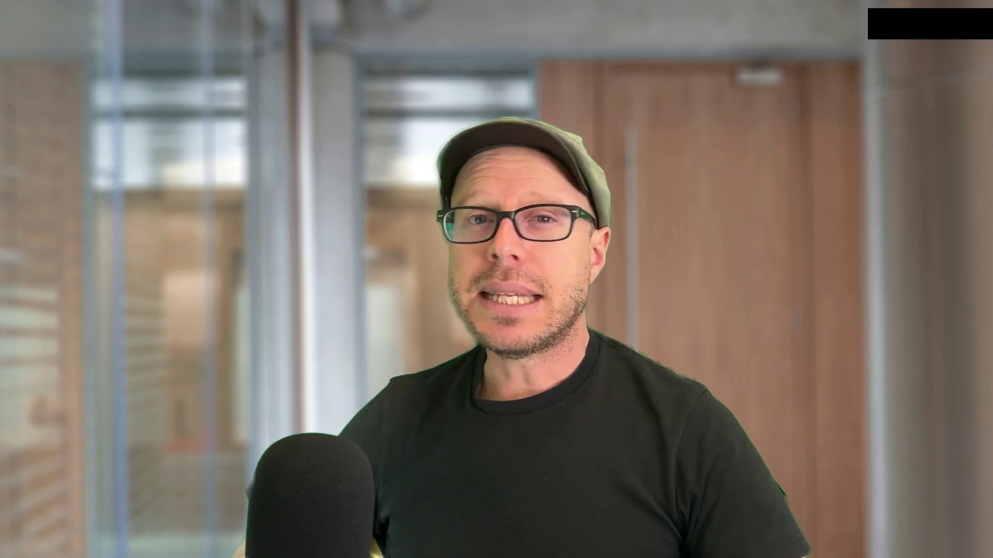